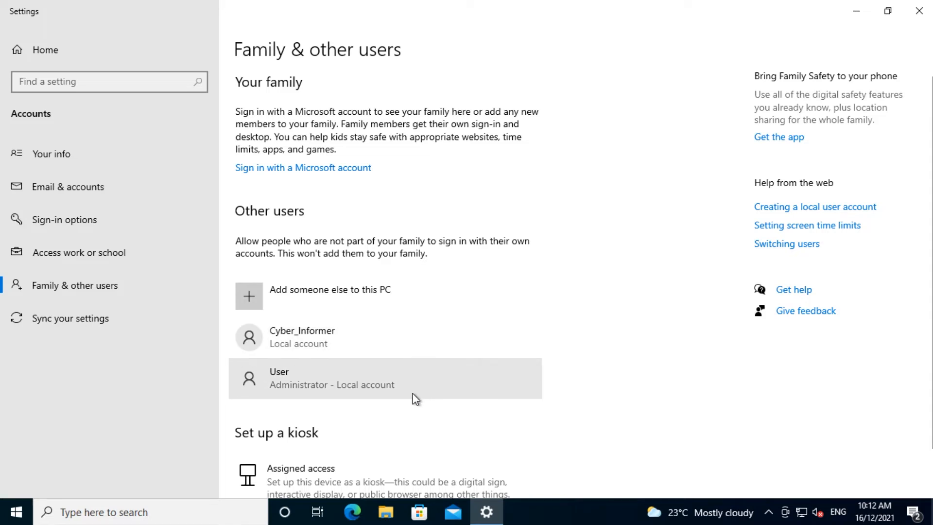
{"action": "left_click", "coordinate": [415, 398]}
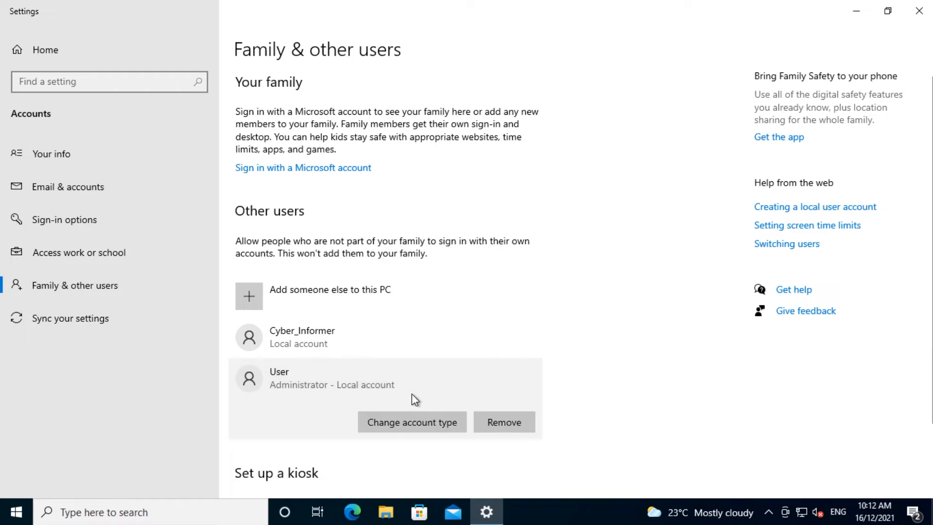
{"action": "left_click", "coordinate": [411, 416]}
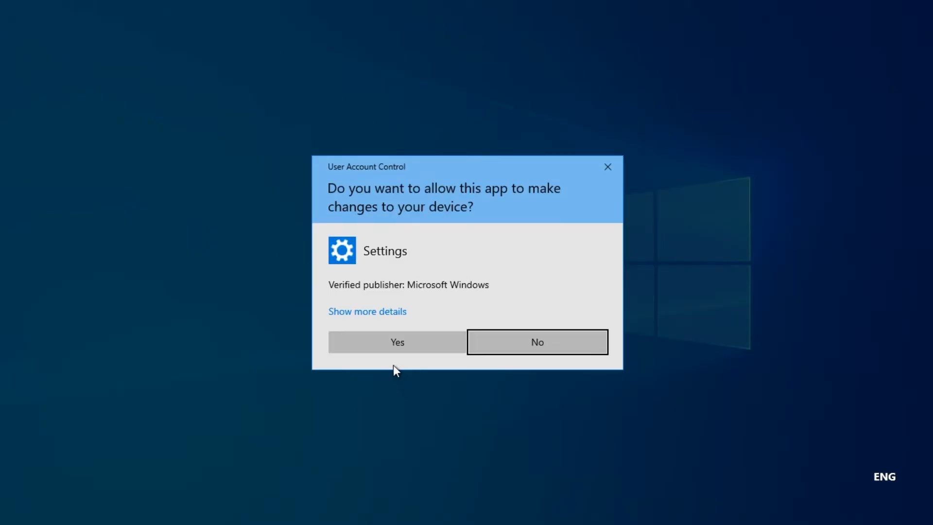
{"action": "left_click", "coordinate": [392, 347]}
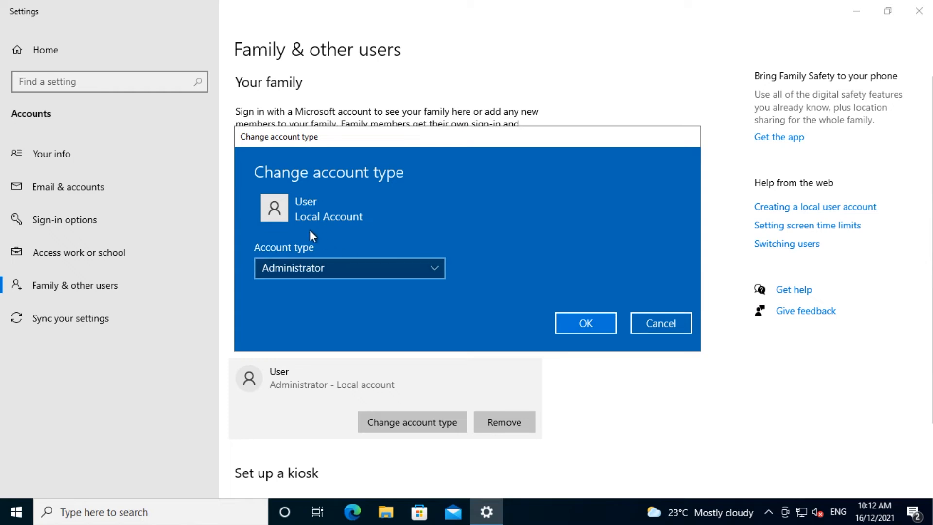
{"action": "left_click", "coordinate": [430, 274]}
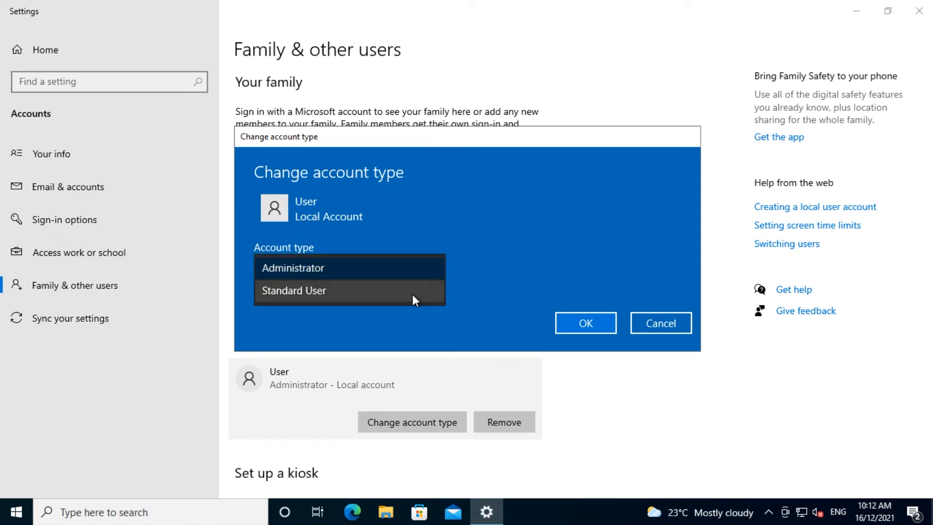
{"action": "left_click", "coordinate": [414, 273]}
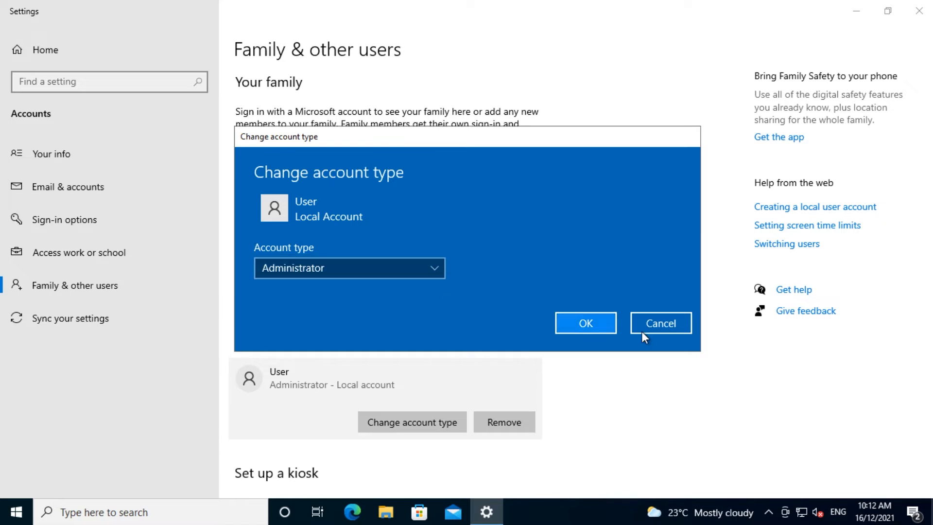
{"action": "left_click", "coordinate": [662, 323]}
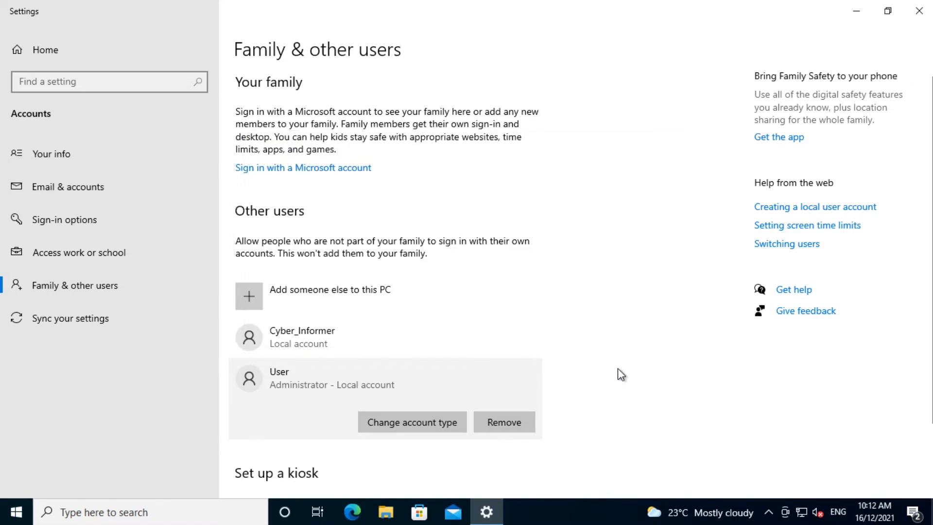
{"action": "left_click", "coordinate": [407, 351]}
{"action": "left_click", "coordinate": [416, 380]}
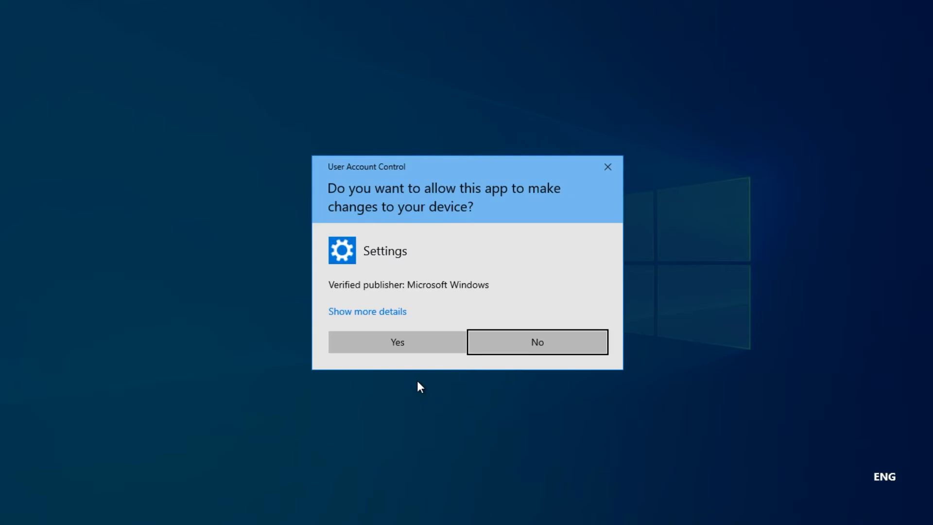
{"action": "left_click", "coordinate": [435, 347]}
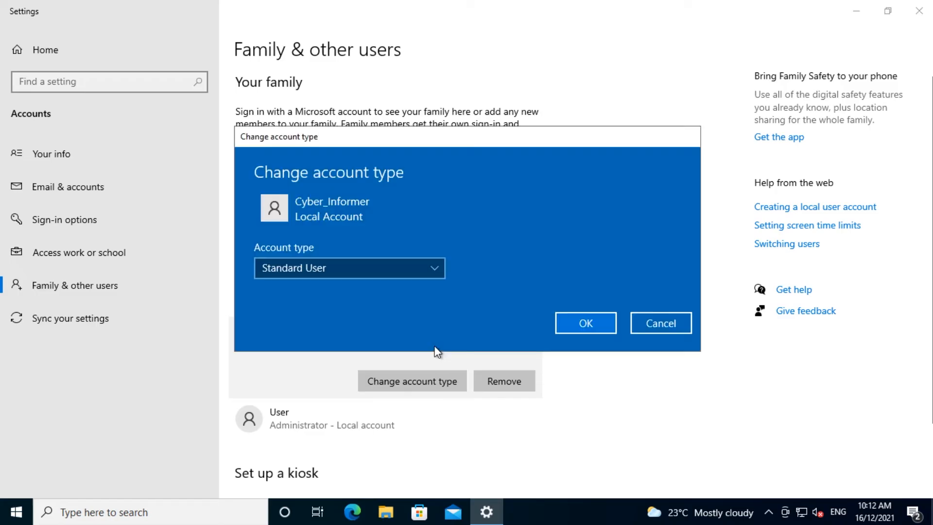
{"action": "left_click", "coordinate": [432, 267]}
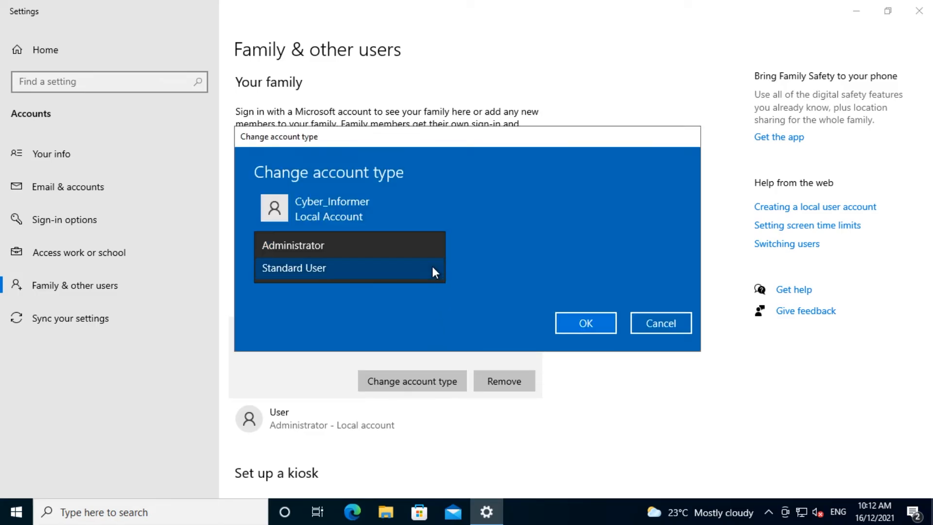
{"action": "left_click", "coordinate": [432, 268]}
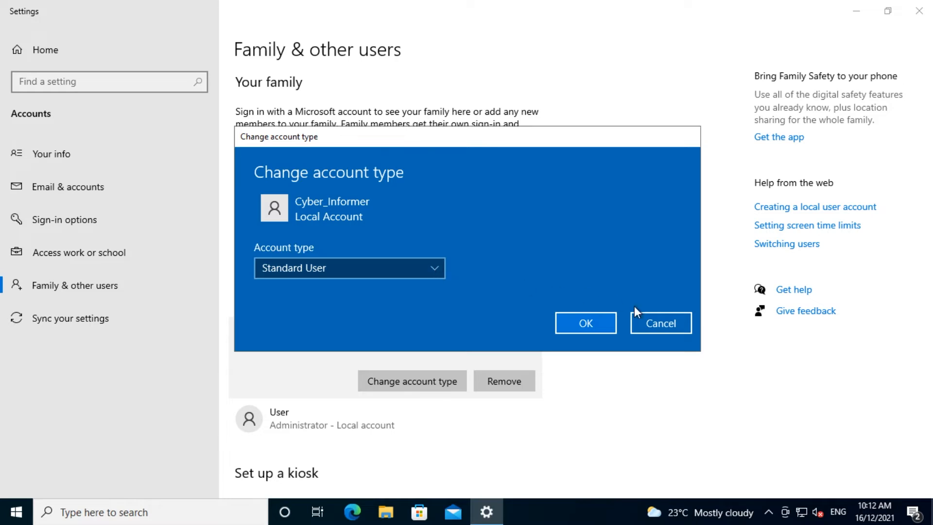
{"action": "left_click", "coordinate": [656, 325]}
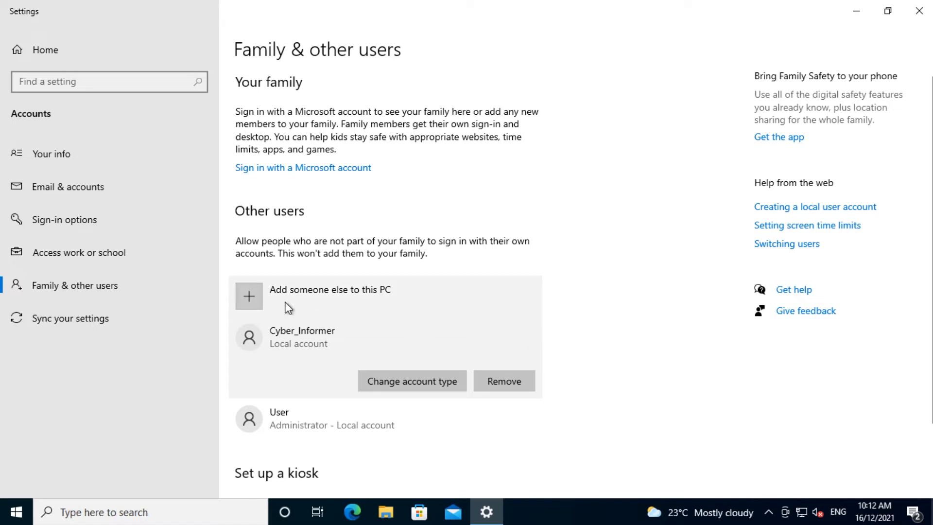
Start adding a new local user without sign-in info or a Microsoft account.
{"action": "left_click", "coordinate": [254, 292]}
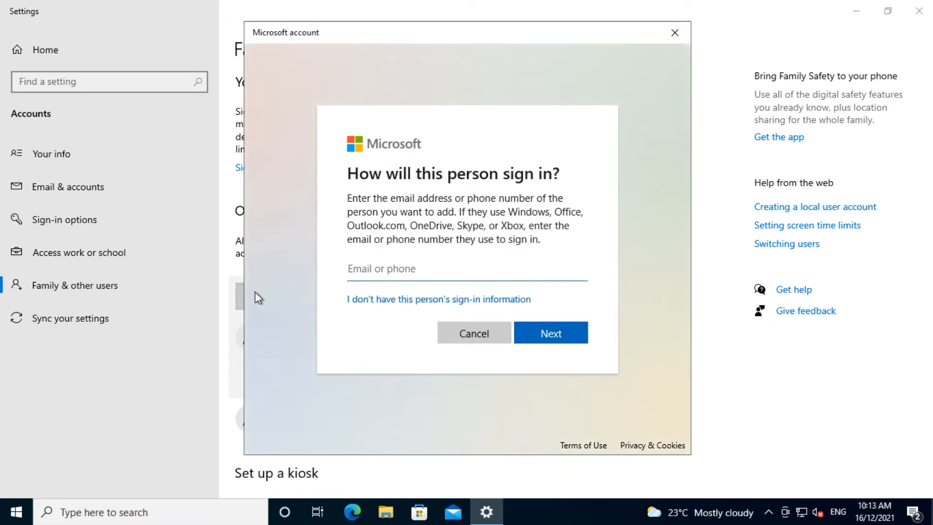
{"action": "left_click", "coordinate": [387, 305]}
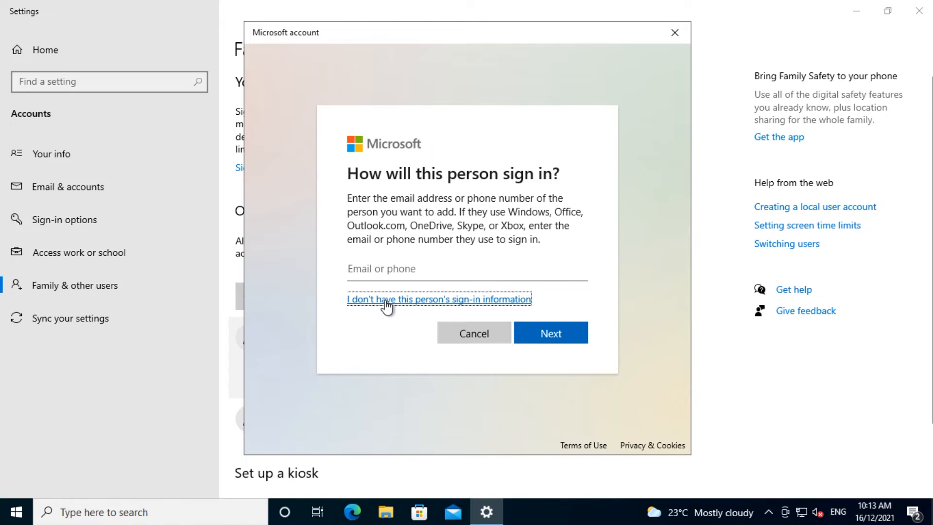
{"action": "left_click", "coordinate": [387, 300]}
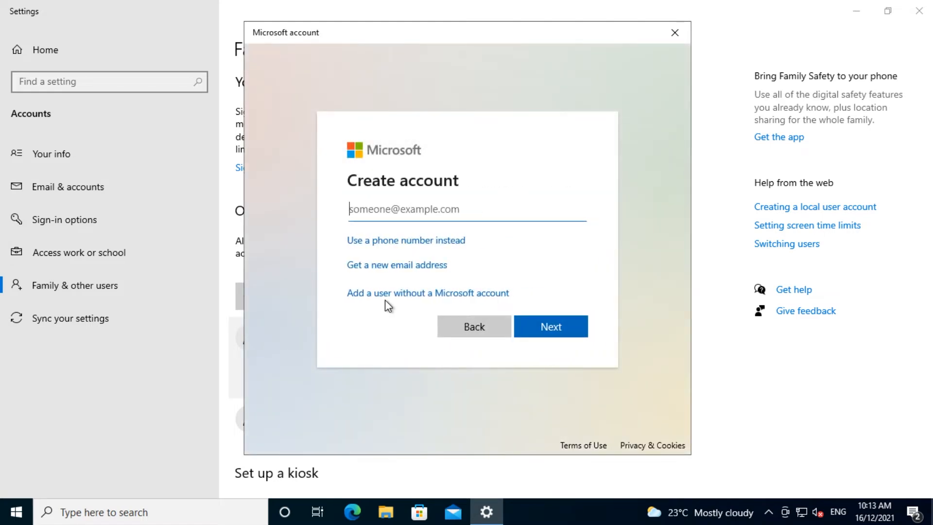
{"action": "left_click", "coordinate": [391, 297]}
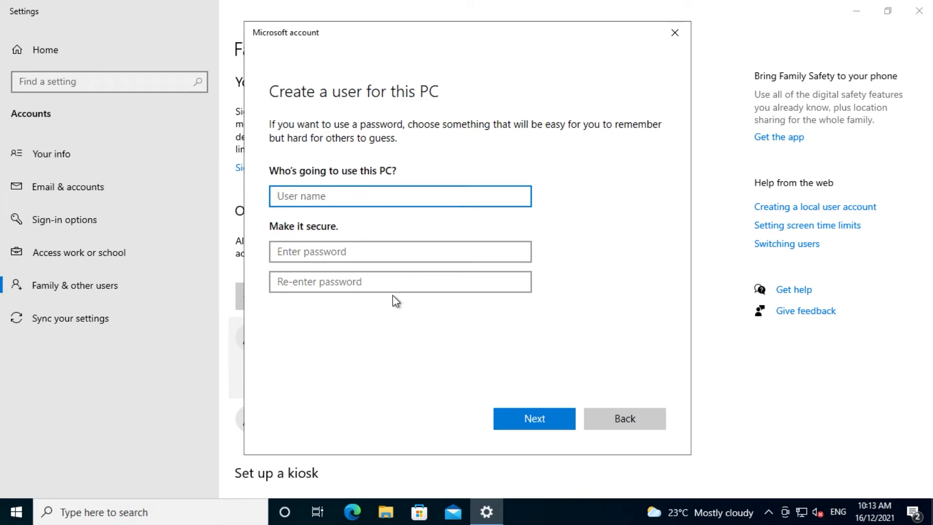
Enter the user name Demo and type the account password twice.
{"action": "type", "text": "Demo"}
{"action": "left_click", "coordinate": [360, 256]}
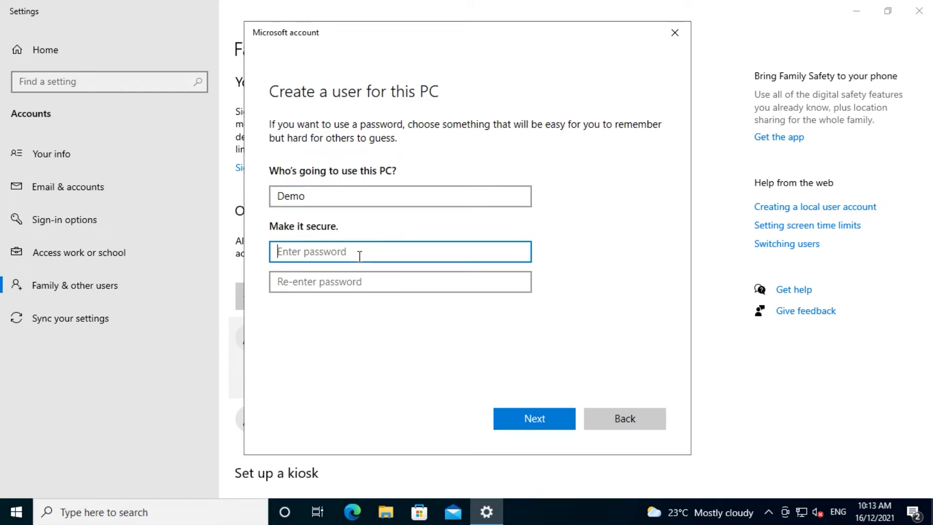
{"action": "type", "text": "1234"}
{"action": "key", "text": "Tab"}
{"action": "type", "text": "1234"}
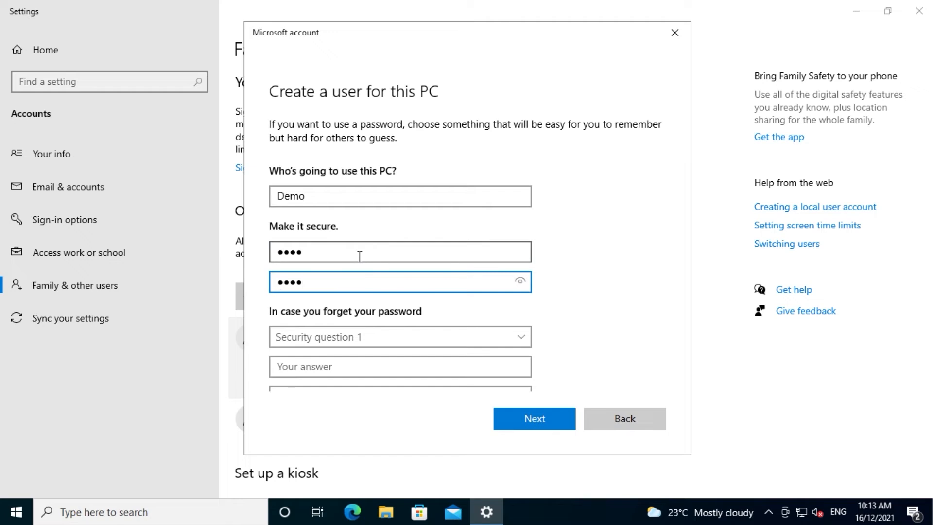
Choose the first pet's name security question and answer it.
{"action": "left_click", "coordinate": [356, 336]}
{"action": "left_click", "coordinate": [349, 347]}
{"action": "left_click", "coordinate": [339, 365]}
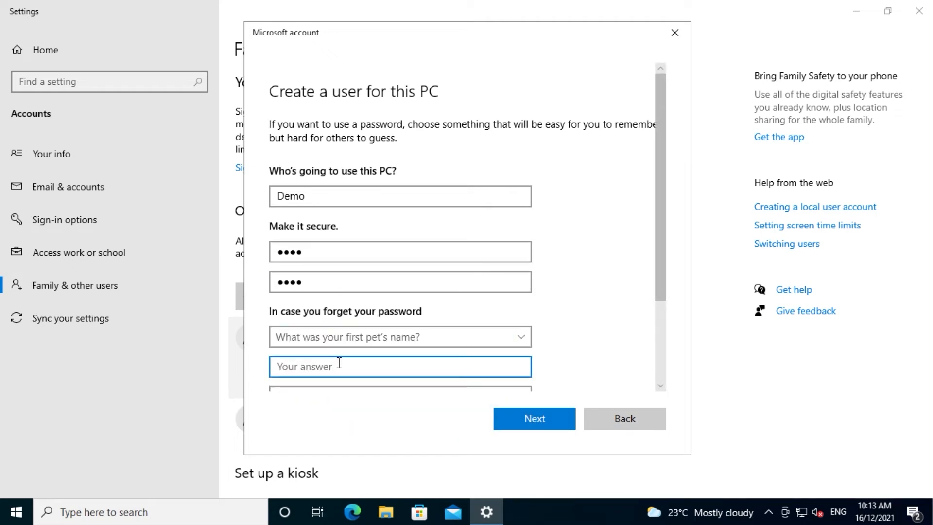
{"action": "type", "text": "."}
{"action": "scroll", "coordinate": [611, 281], "scroll_direction": "down", "scroll_amount": 2}
Answer the birth city and childhood nickname questions, then submit and approve the account.
{"action": "left_click", "coordinate": [475, 306]}
{"action": "scroll", "coordinate": [430, 328], "scroll_direction": "down", "scroll_amount": 1}
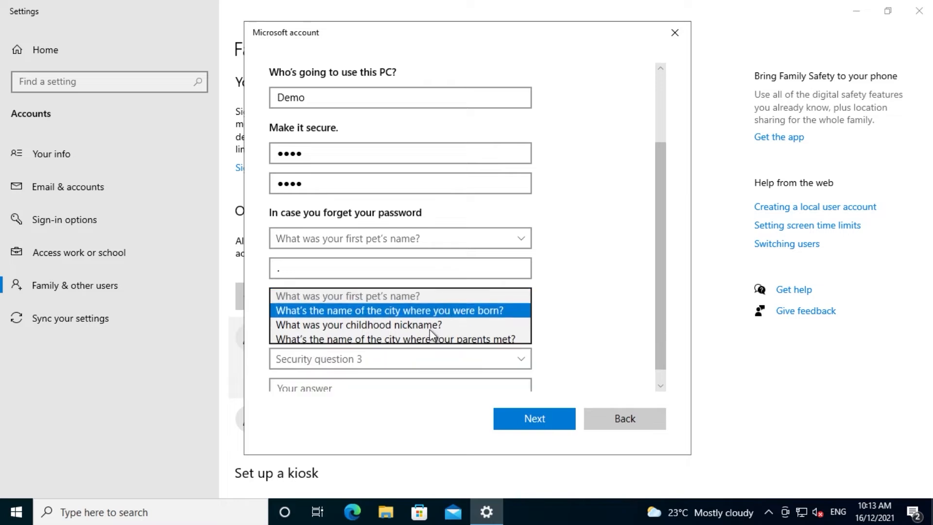
{"action": "left_click", "coordinate": [430, 329]}
{"action": "left_click", "coordinate": [399, 335]}
{"action": "type", "text": "."}
{"action": "left_click", "coordinate": [398, 362]}
{"action": "left_click", "coordinate": [396, 387]}
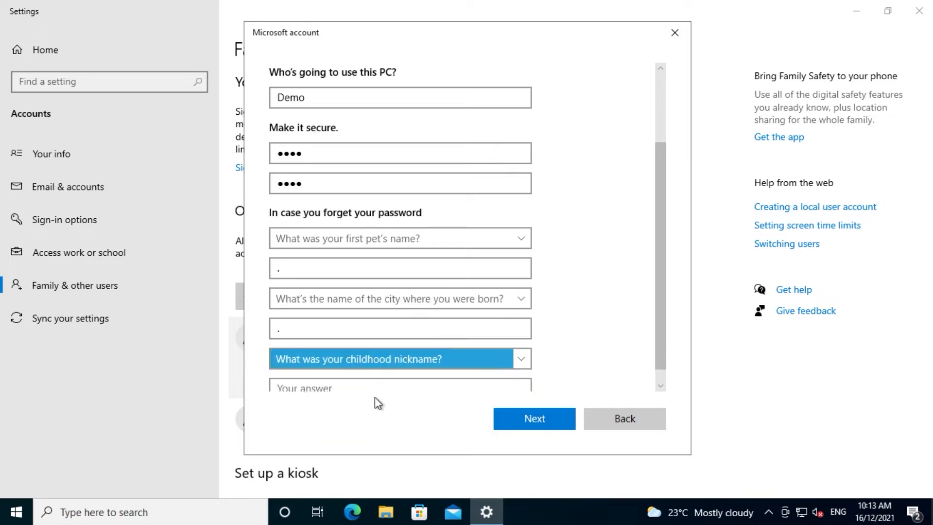
{"action": "left_click", "coordinate": [473, 385]}
{"action": "type", "text": "."}
{"action": "left_click", "coordinate": [532, 417]}
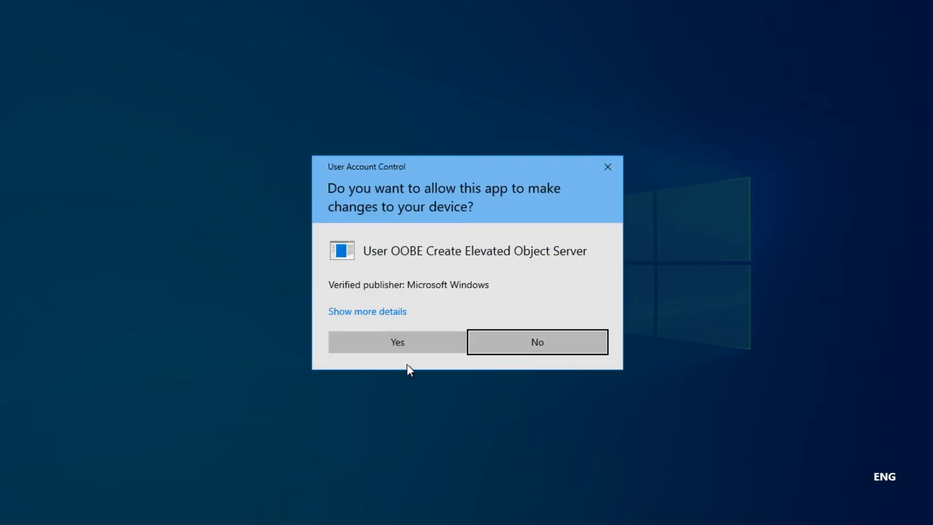
{"action": "left_click", "coordinate": [402, 346]}
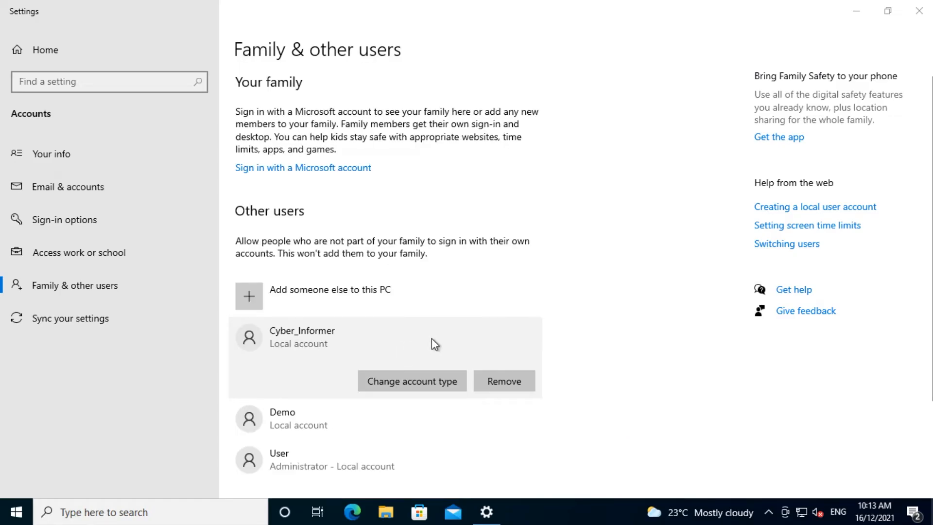
Change the Demo account type to Administrator, approving the permission prompt.
{"action": "scroll", "coordinate": [432, 337], "scroll_direction": "down", "scroll_amount": 2}
{"action": "left_click", "coordinate": [387, 352]}
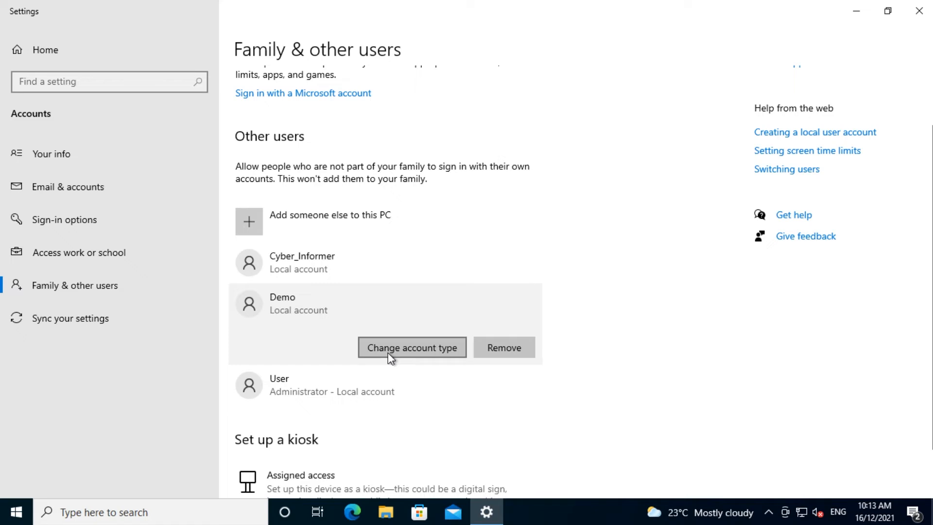
{"action": "left_click", "coordinate": [425, 349]}
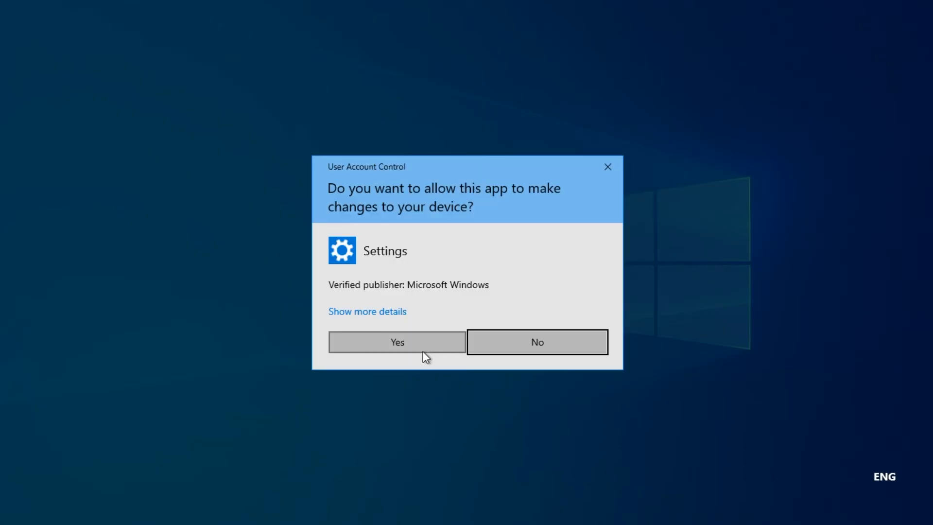
{"action": "left_click", "coordinate": [423, 343]}
{"action": "left_click", "coordinate": [430, 272]}
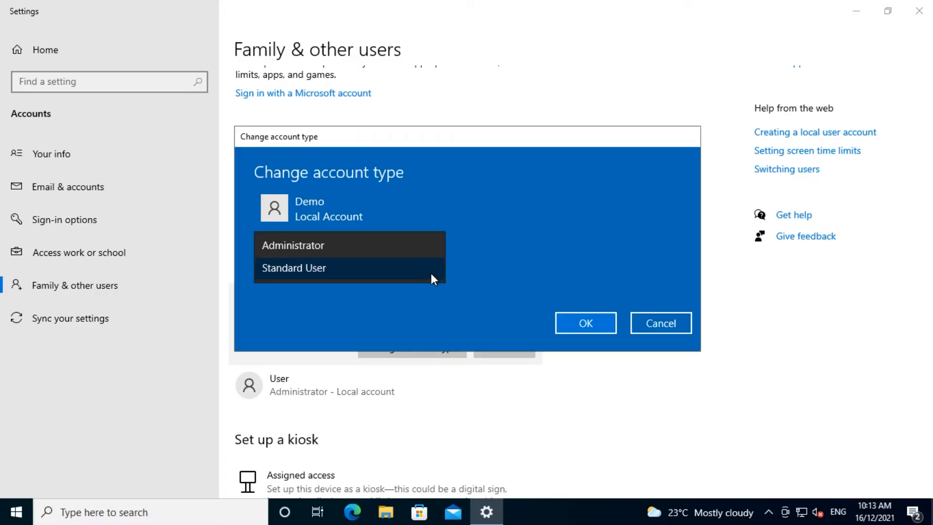
{"action": "left_click", "coordinate": [399, 251]}
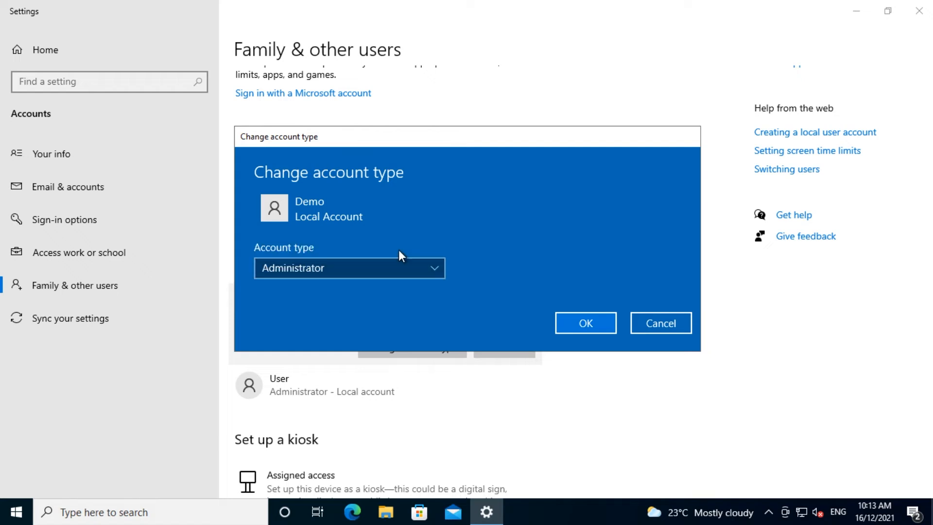
{"action": "left_click", "coordinate": [585, 323]}
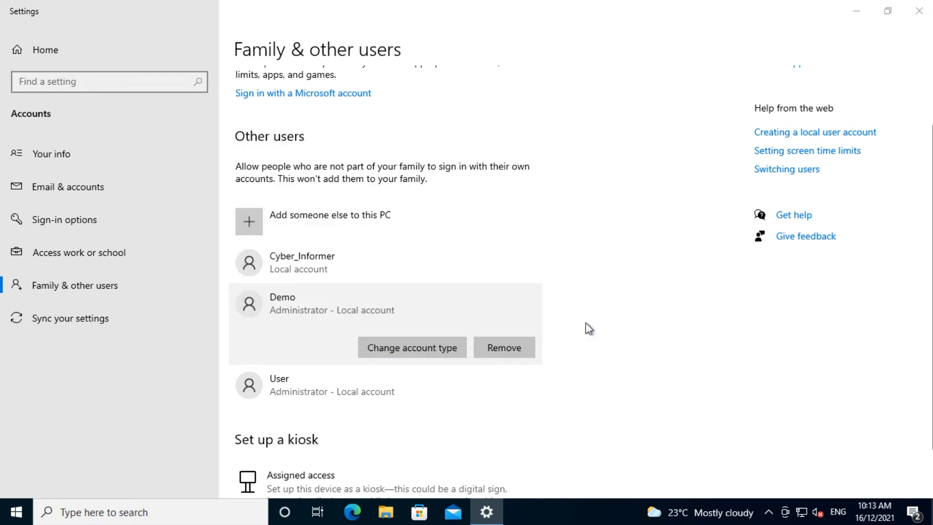
Switch the Demo account back to Standard User and save.
{"action": "left_click", "coordinate": [426, 346]}
{"action": "left_click", "coordinate": [423, 344]}
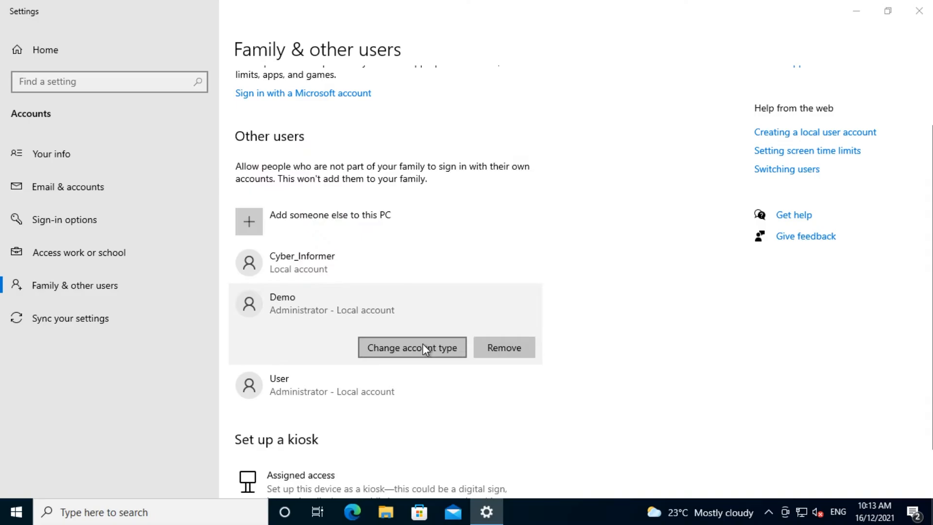
{"action": "left_click", "coordinate": [365, 270]}
{"action": "left_click", "coordinate": [353, 293]}
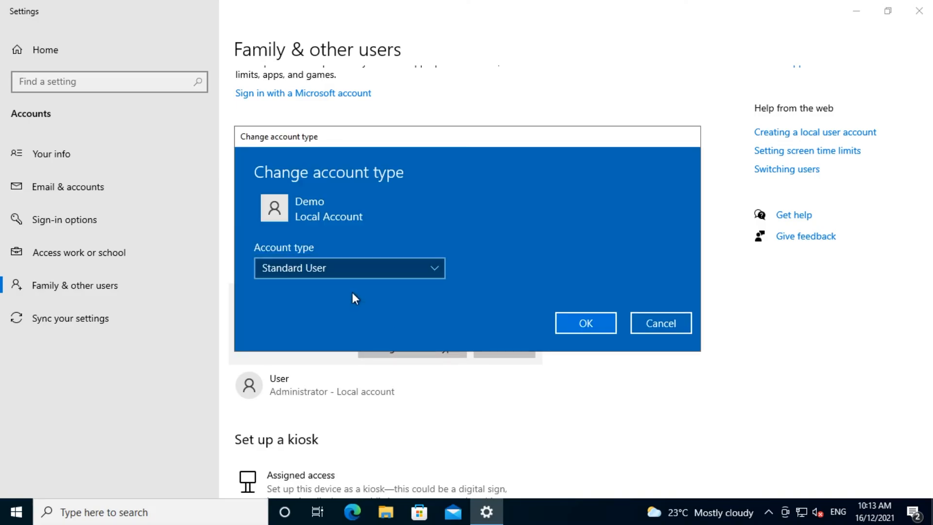
{"action": "left_click", "coordinate": [586, 325]}
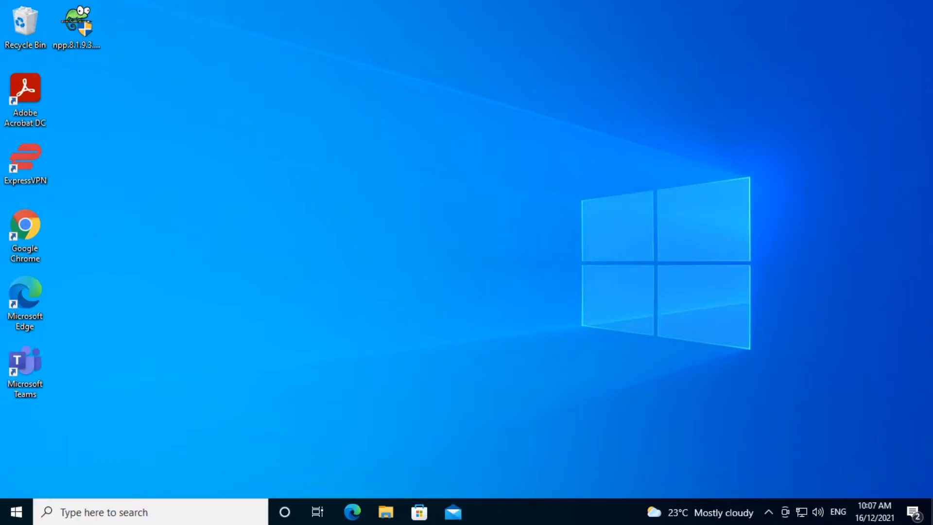
Install Notepad++ v8.1.9.3 with defaults plus a desktop shortcut, after approving UAC.
{"action": "double_click", "coordinate": [80, 30]}
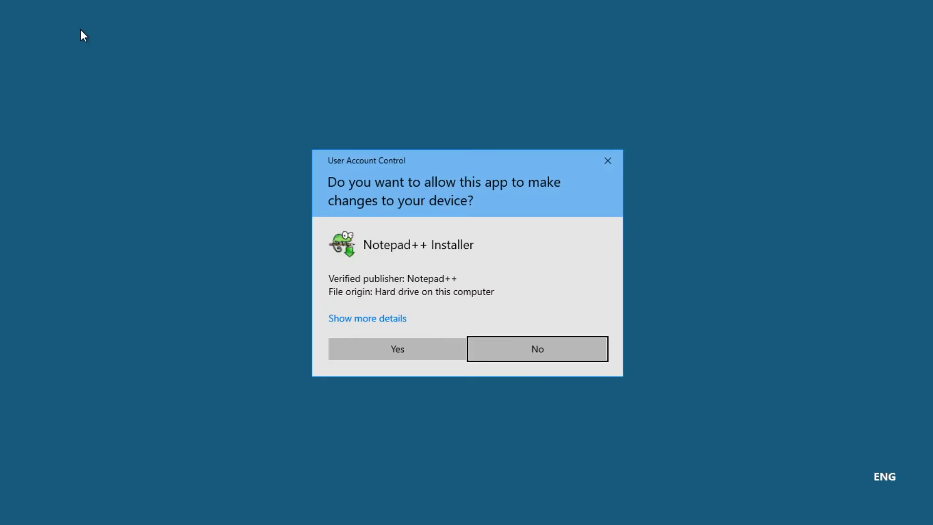
{"action": "left_click", "coordinate": [441, 349]}
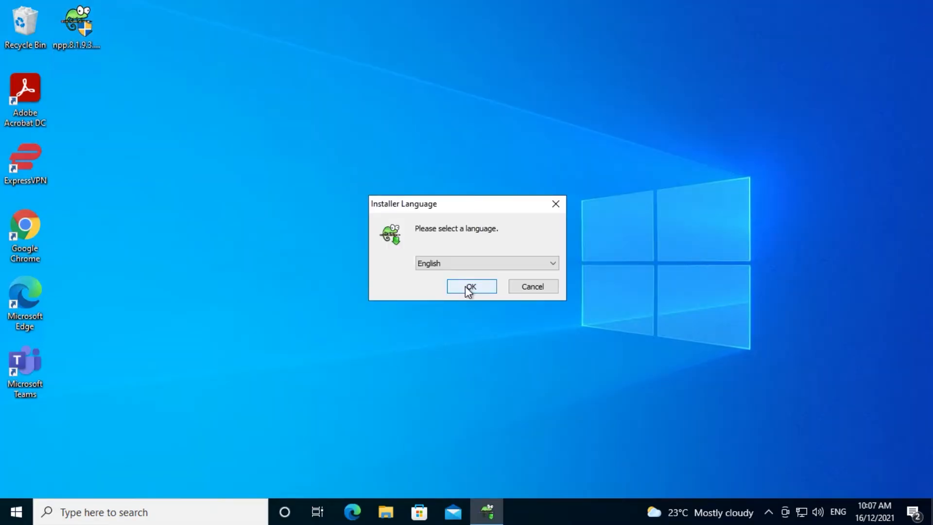
{"action": "left_click", "coordinate": [465, 286]}
{"action": "left_click", "coordinate": [533, 365]}
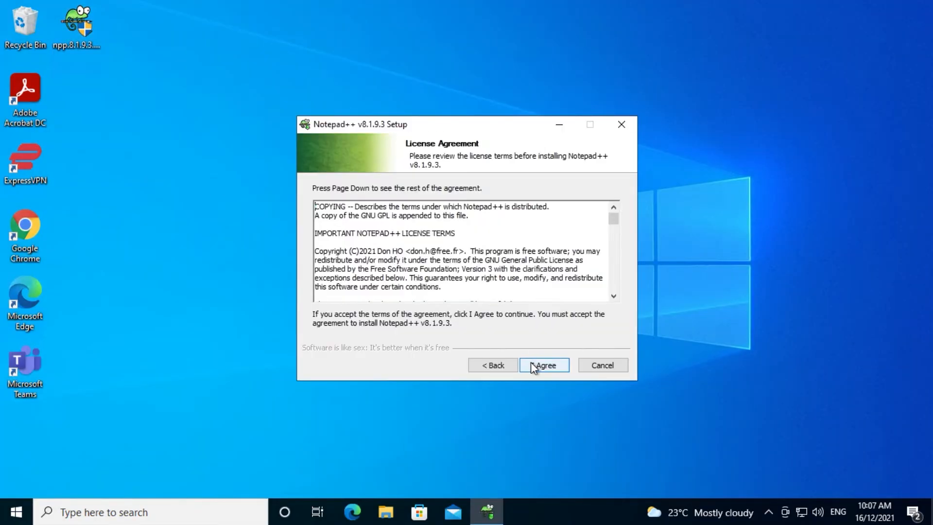
{"action": "left_click", "coordinate": [533, 365]}
{"action": "left_click", "coordinate": [533, 365]}
{"action": "left_click", "coordinate": [531, 362]}
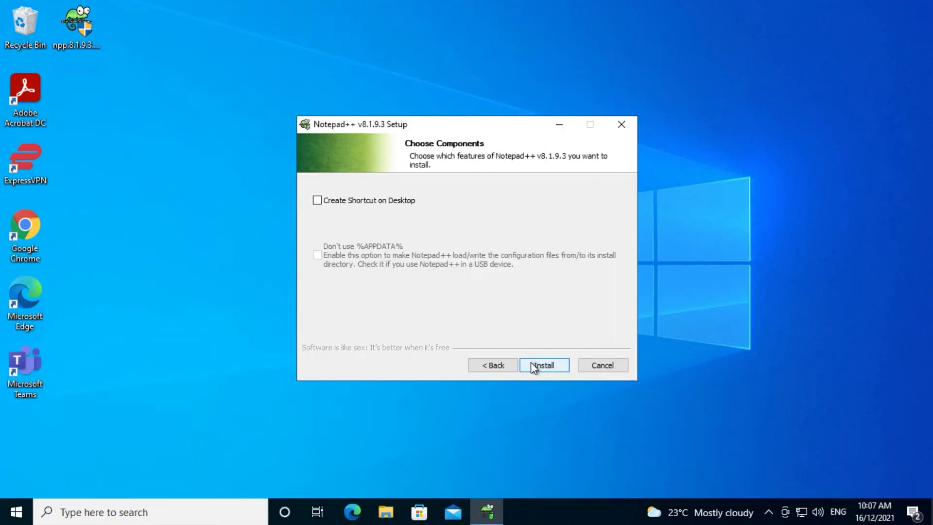
{"action": "left_click", "coordinate": [397, 204]}
{"action": "left_click", "coordinate": [554, 369]}
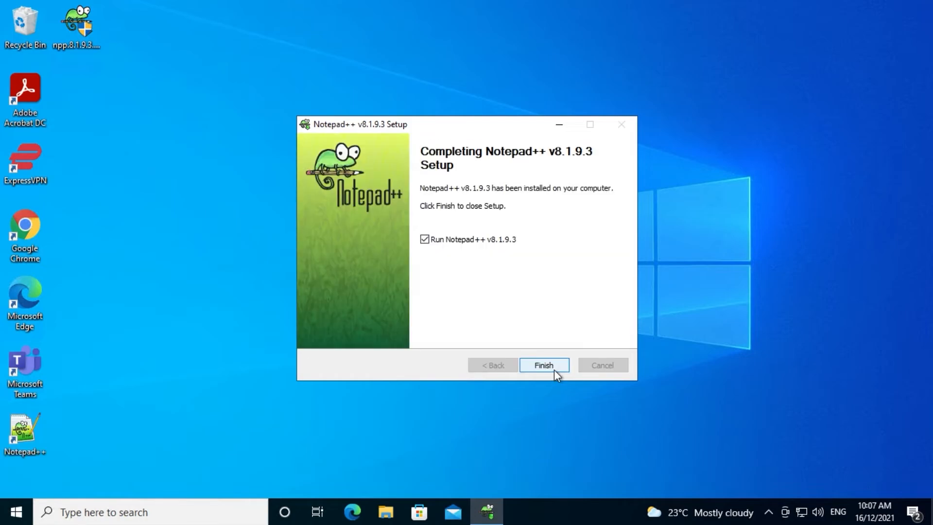
{"action": "left_click", "coordinate": [554, 369]}
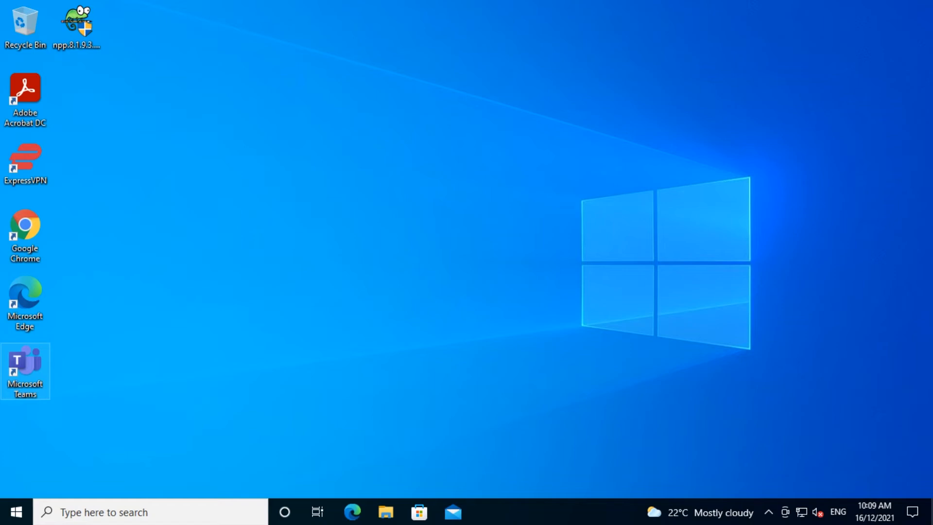
Run the Notepad++ installer again and approve it with the administrator password.
{"action": "double_click", "coordinate": [71, 30]}
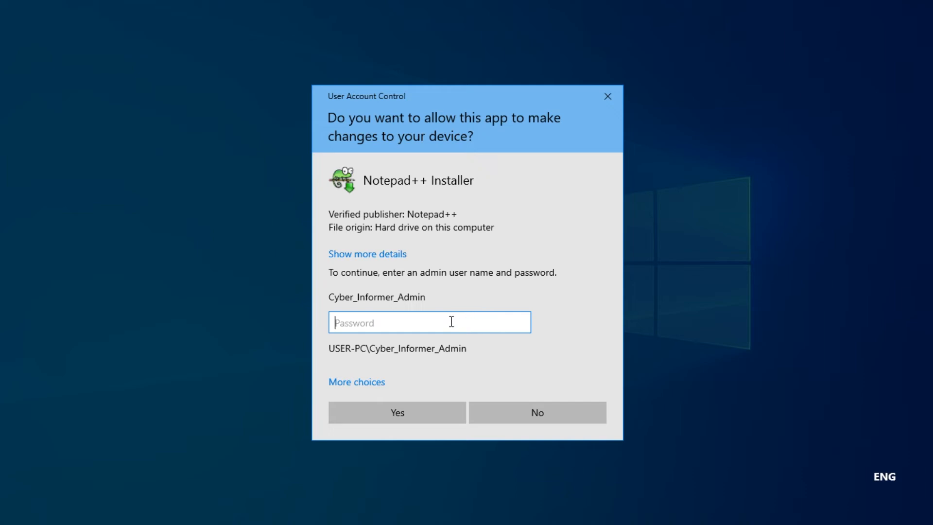
{"action": "type", "text": "••••••••••"}
{"action": "left_click", "coordinate": [433, 414]}
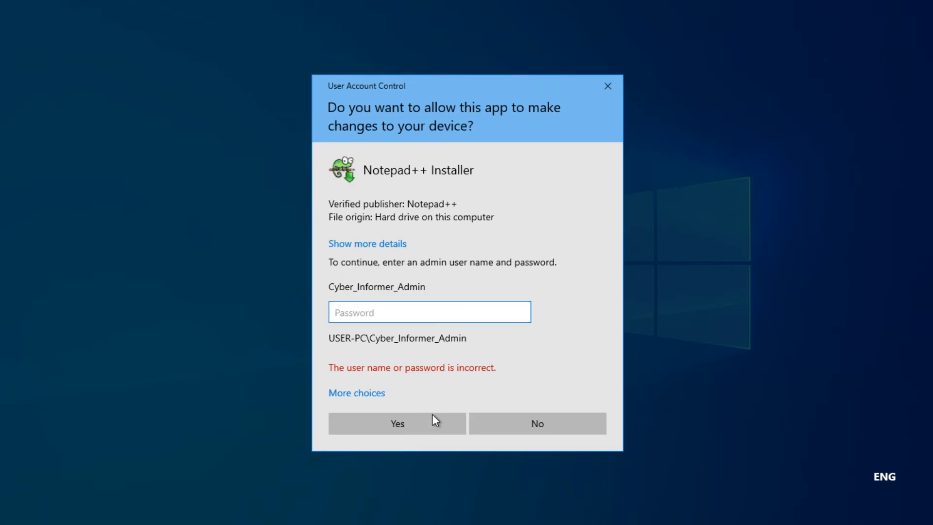
{"action": "type", "text": "••••••••"}
{"action": "left_click", "coordinate": [433, 414]}
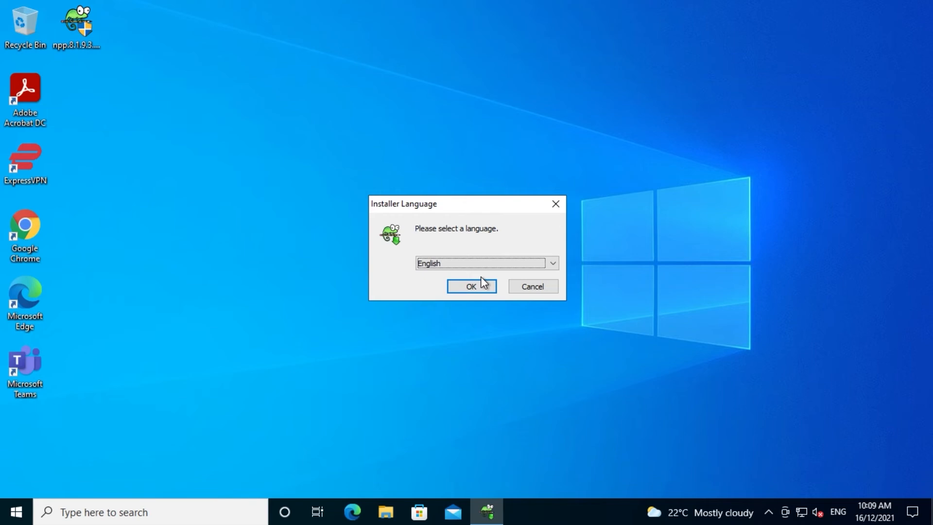
Install to C:\Program Files\Notepad++ with a desktop shortcut, then close the change log.
{"action": "left_click", "coordinate": [481, 283]}
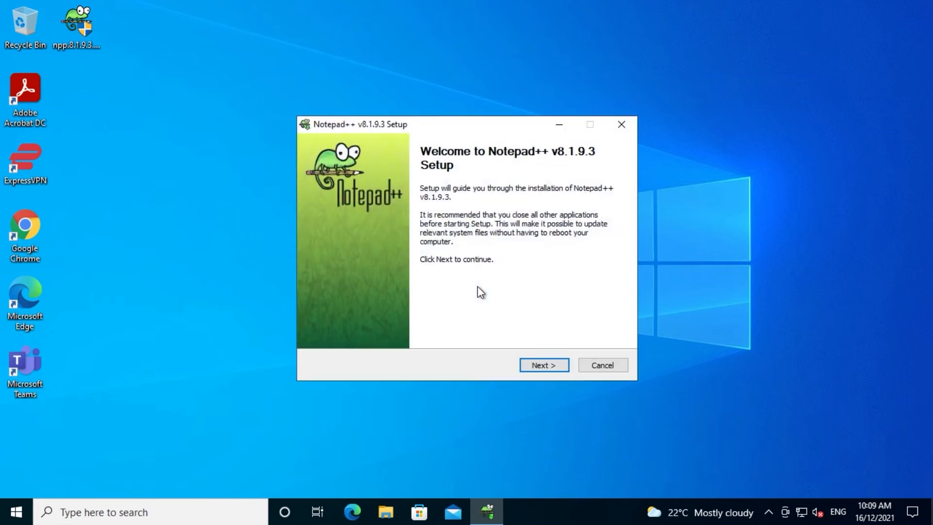
{"action": "left_click", "coordinate": [544, 365]}
{"action": "left_click", "coordinate": [545, 365]}
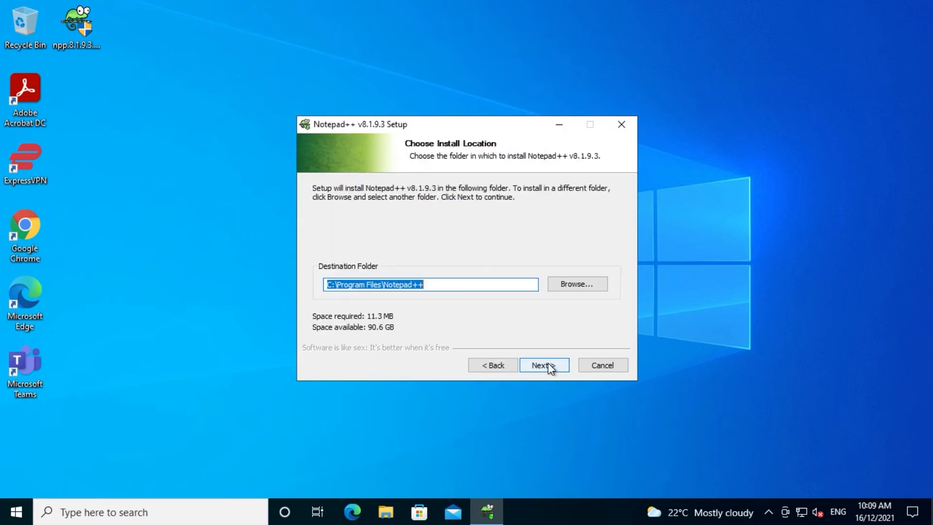
{"action": "left_click", "coordinate": [545, 366]}
{"action": "left_click", "coordinate": [544, 366]}
{"action": "left_click", "coordinate": [317, 200]}
{"action": "left_click", "coordinate": [548, 364]}
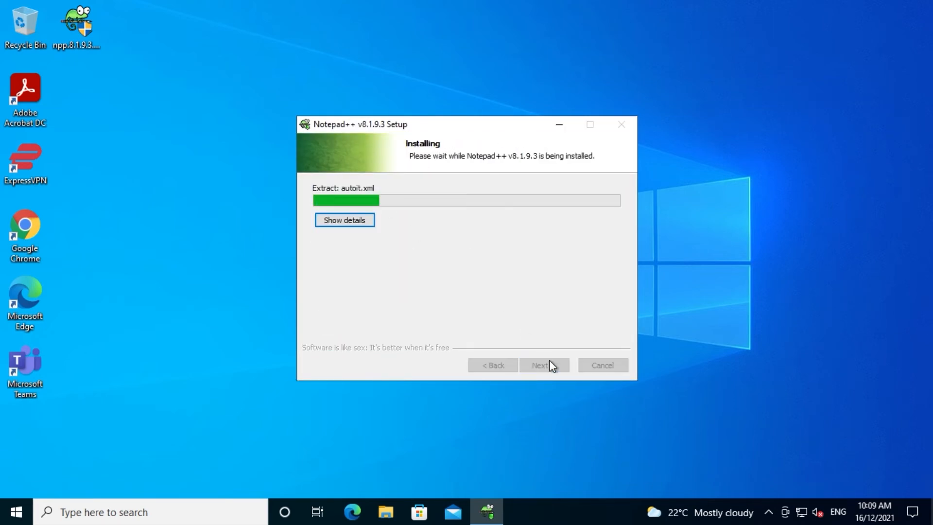
{"action": "left_click", "coordinate": [544, 365]}
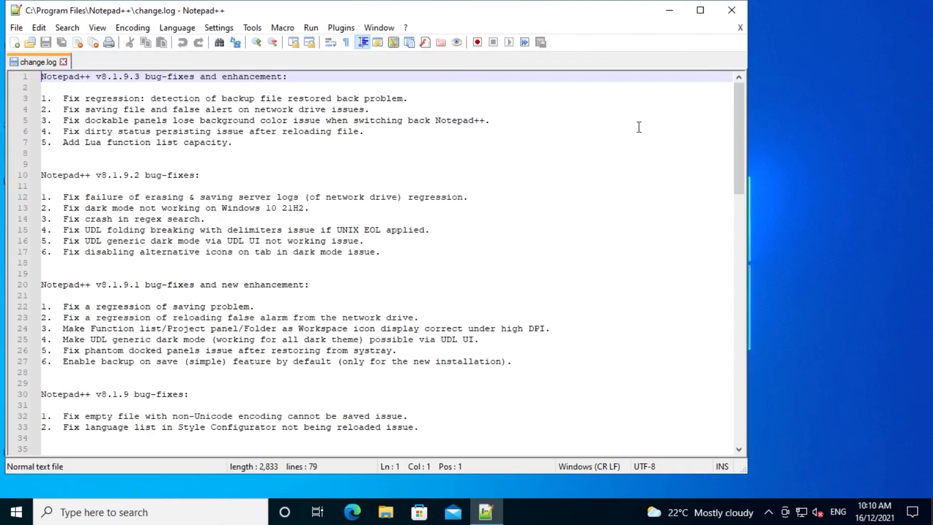
{"action": "key", "text": "alt+F4"}
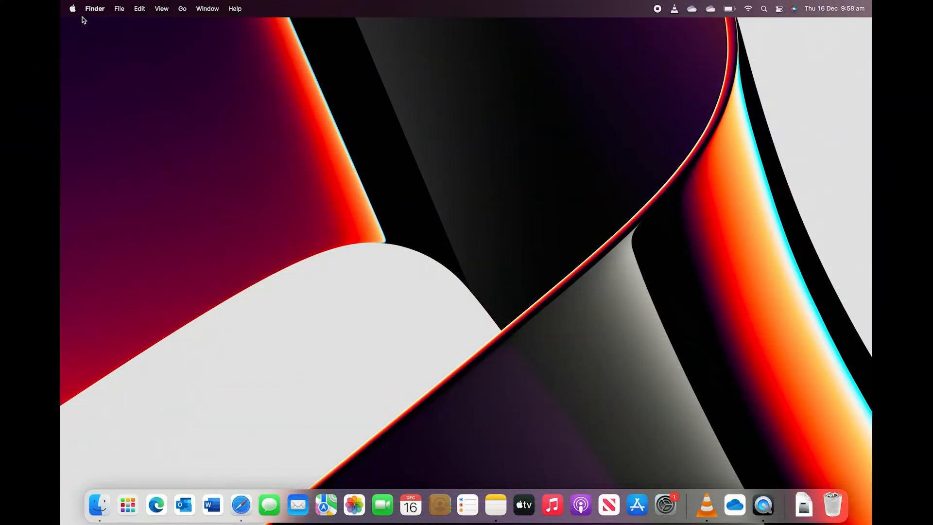
Untick Automatically keep my Mac up-to-date in Software Update, confirming with the password.
{"action": "left_click", "coordinate": [74, 10]}
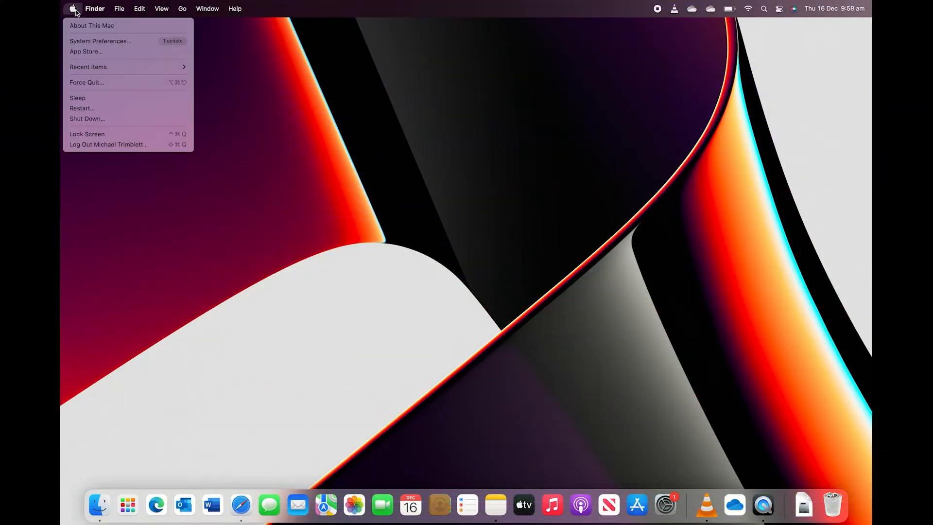
{"action": "left_click", "coordinate": [84, 43]}
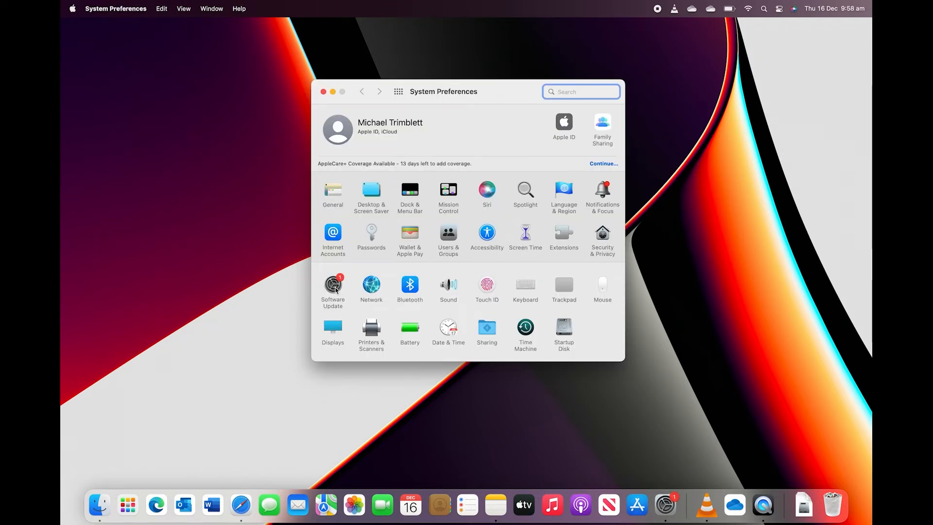
{"action": "left_click", "coordinate": [335, 289]}
{"action": "left_click", "coordinate": [425, 178]}
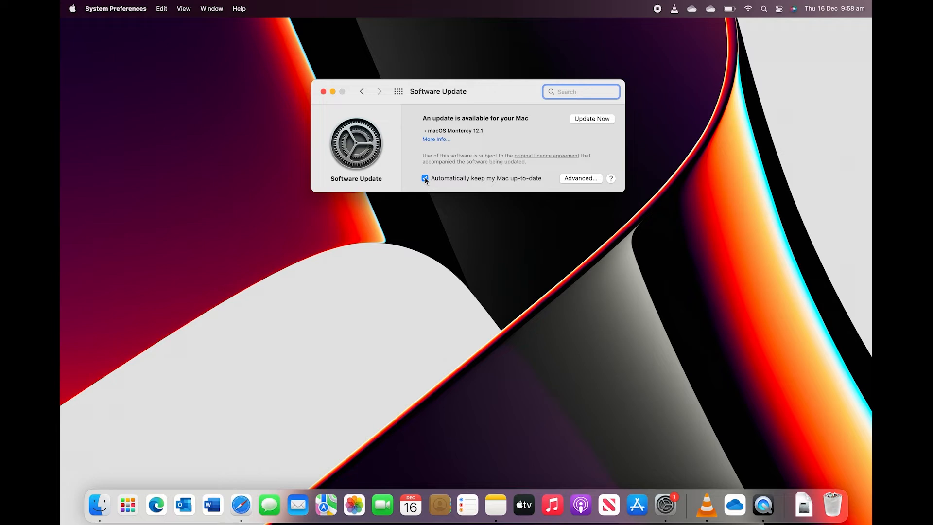
{"action": "left_click", "coordinate": [453, 199]}
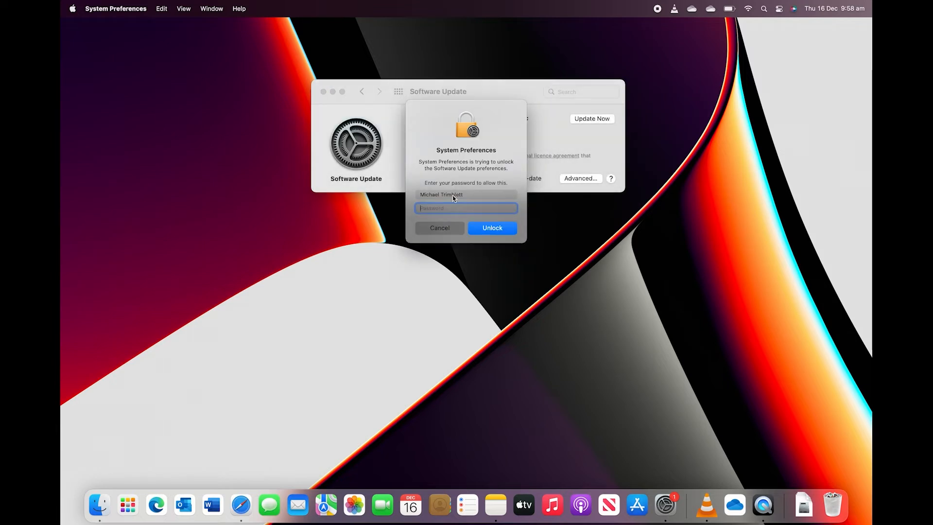
{"action": "type", "text": "••••••••"}
{"action": "key", "text": "Return"}
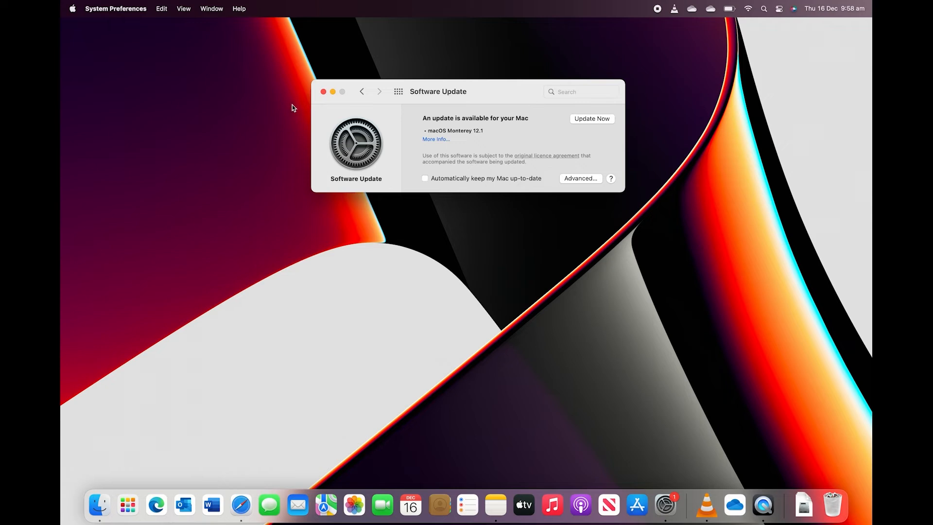
{"action": "left_click", "coordinate": [323, 91]}
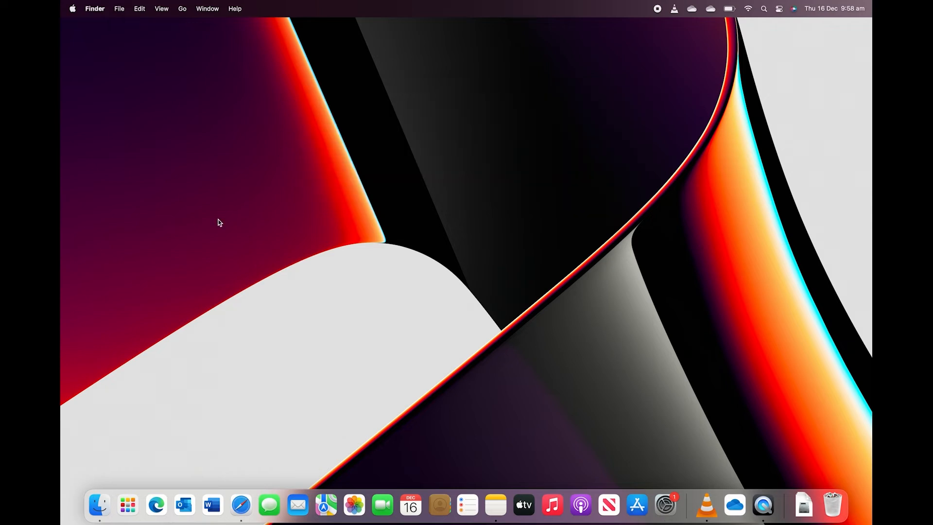
Re-tick Automatically keep my Mac up-to-date in Software Update, unlocking with the password.
{"action": "left_click", "coordinate": [72, 10]}
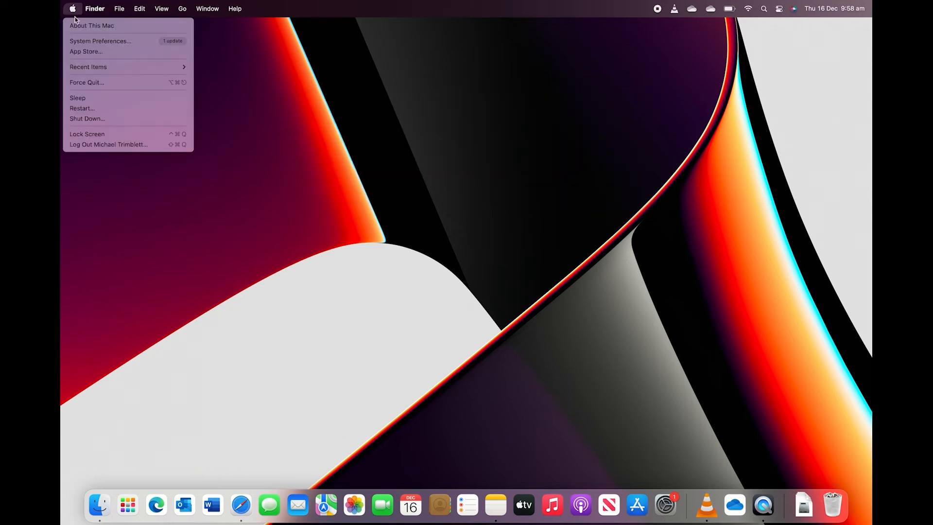
{"action": "left_click", "coordinate": [92, 41]}
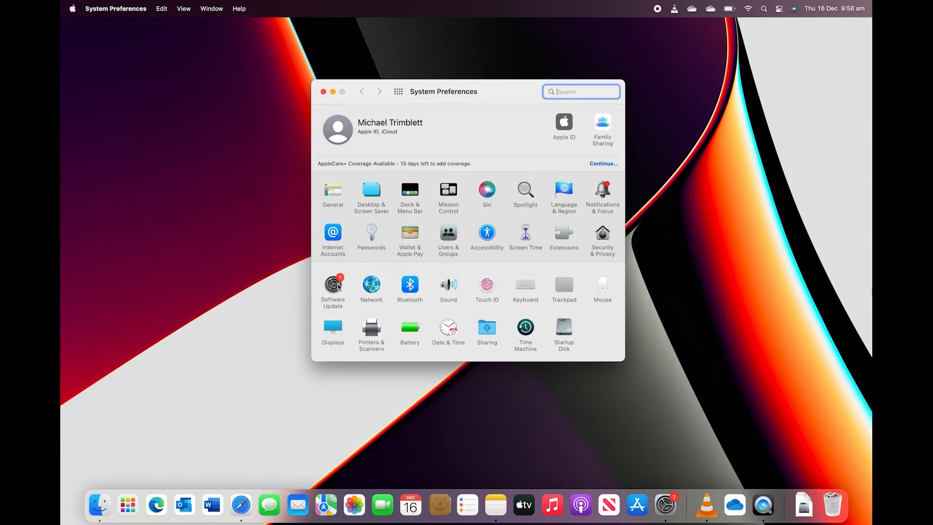
{"action": "left_click", "coordinate": [333, 285]}
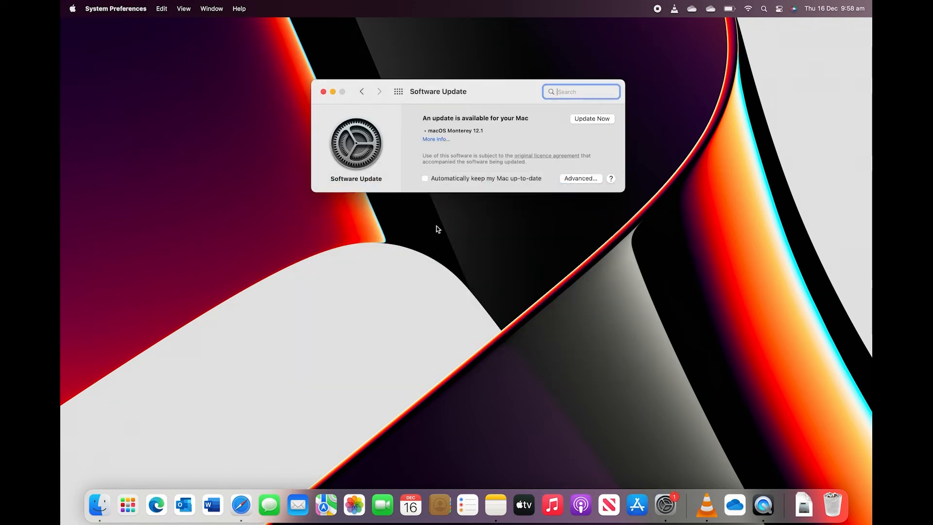
{"action": "left_click", "coordinate": [426, 178]}
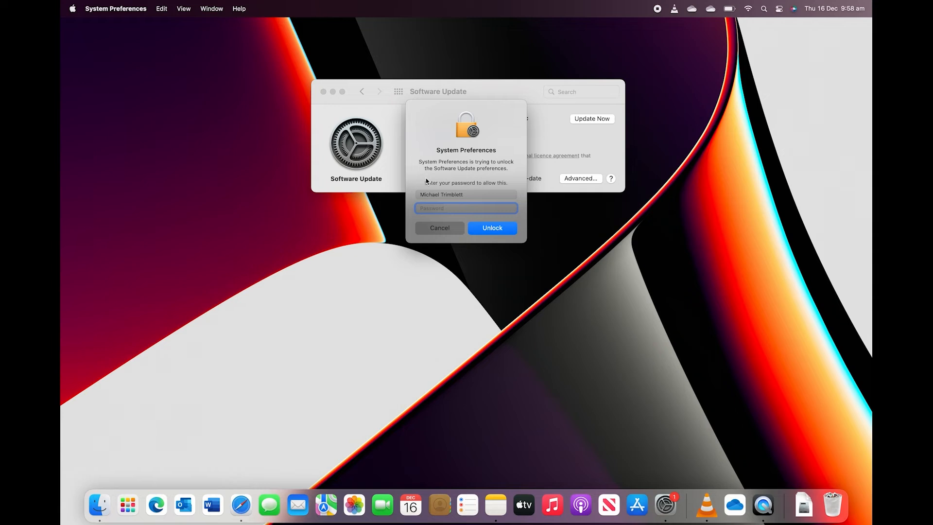
{"action": "type", "text": "•••••••••••"}
{"action": "key", "text": "Return"}
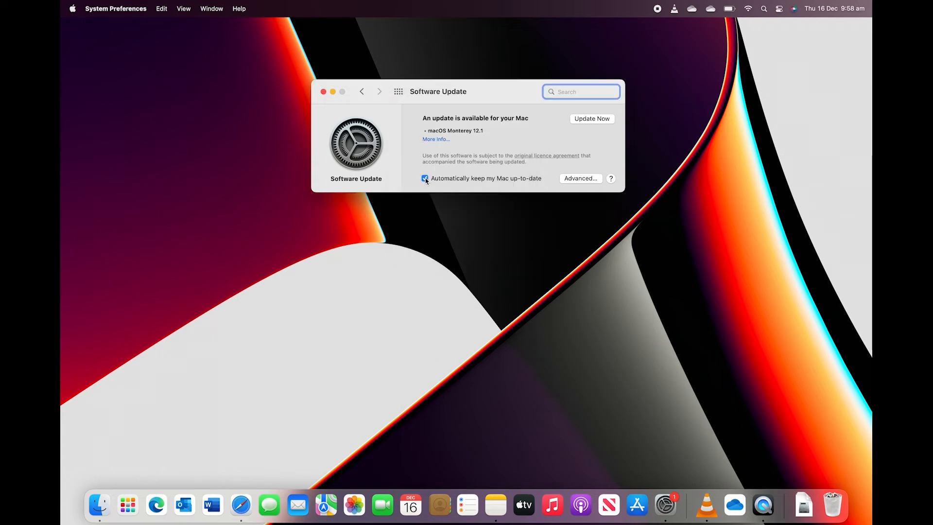
Accept the advanced automatic update options and start the macOS Monterey 12.1 download.
{"action": "left_click", "coordinate": [591, 179]}
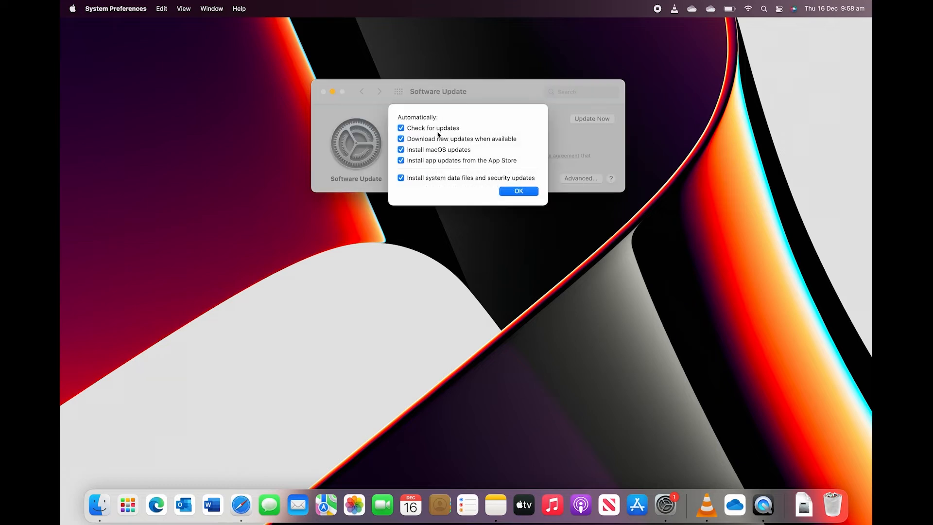
{"action": "left_click", "coordinate": [514, 191]}
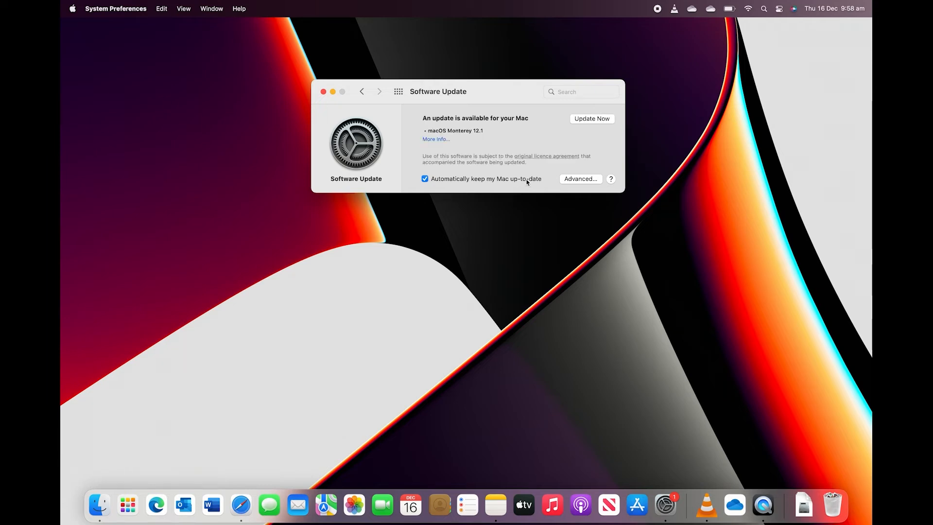
{"action": "left_click", "coordinate": [581, 123]}
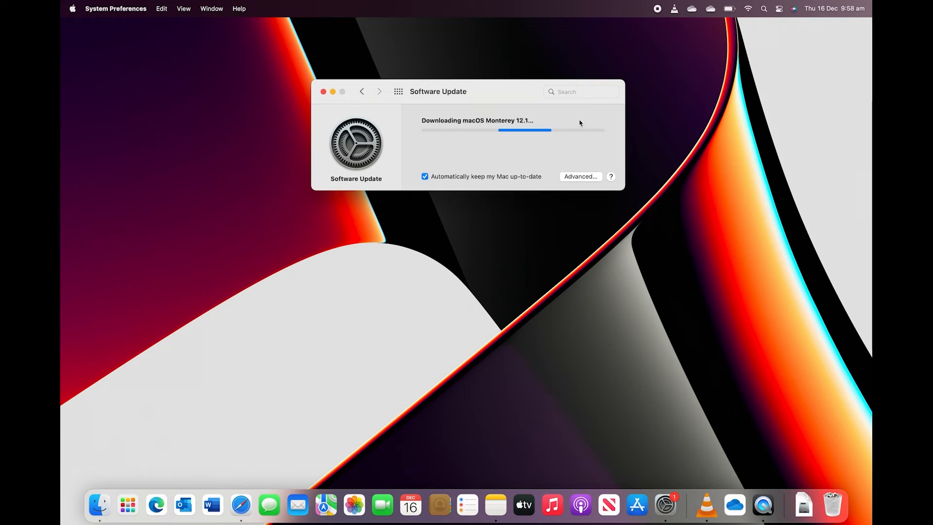